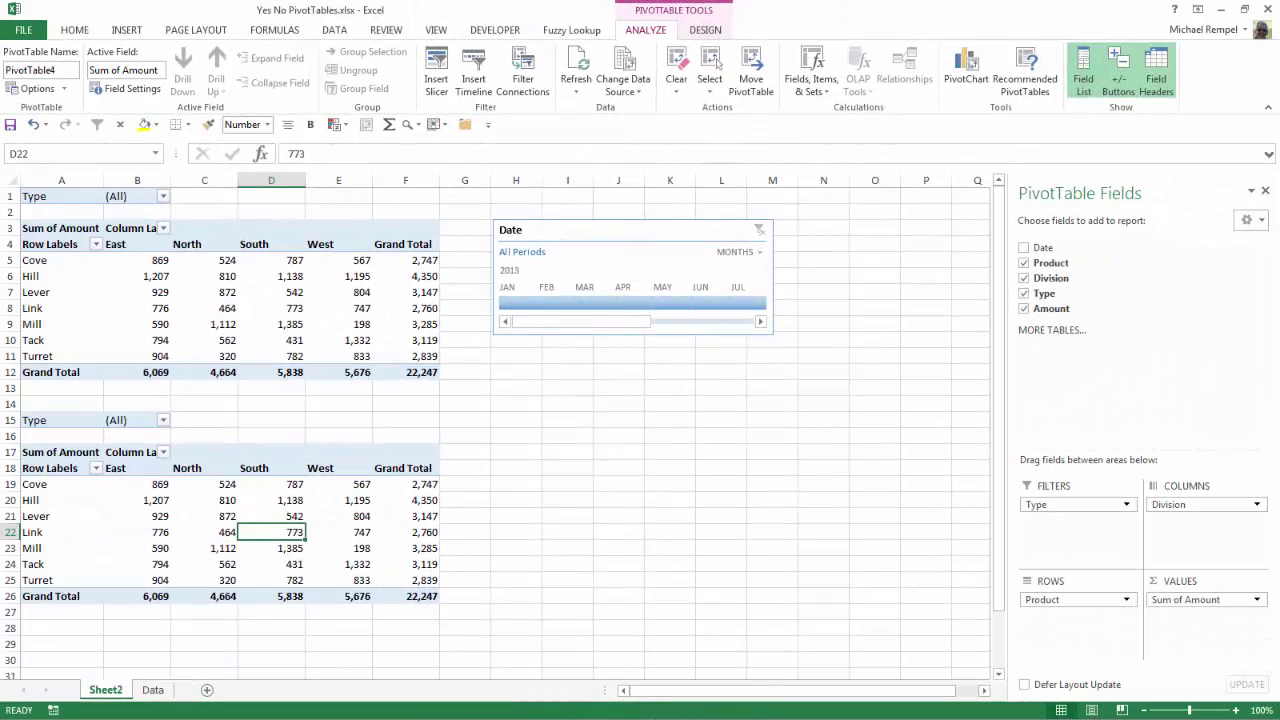
Look at the Data sheet and examine which pivot tables the Date timeline on Sheet2 is connected to.
left_click(153, 690)
left_click(107, 690)
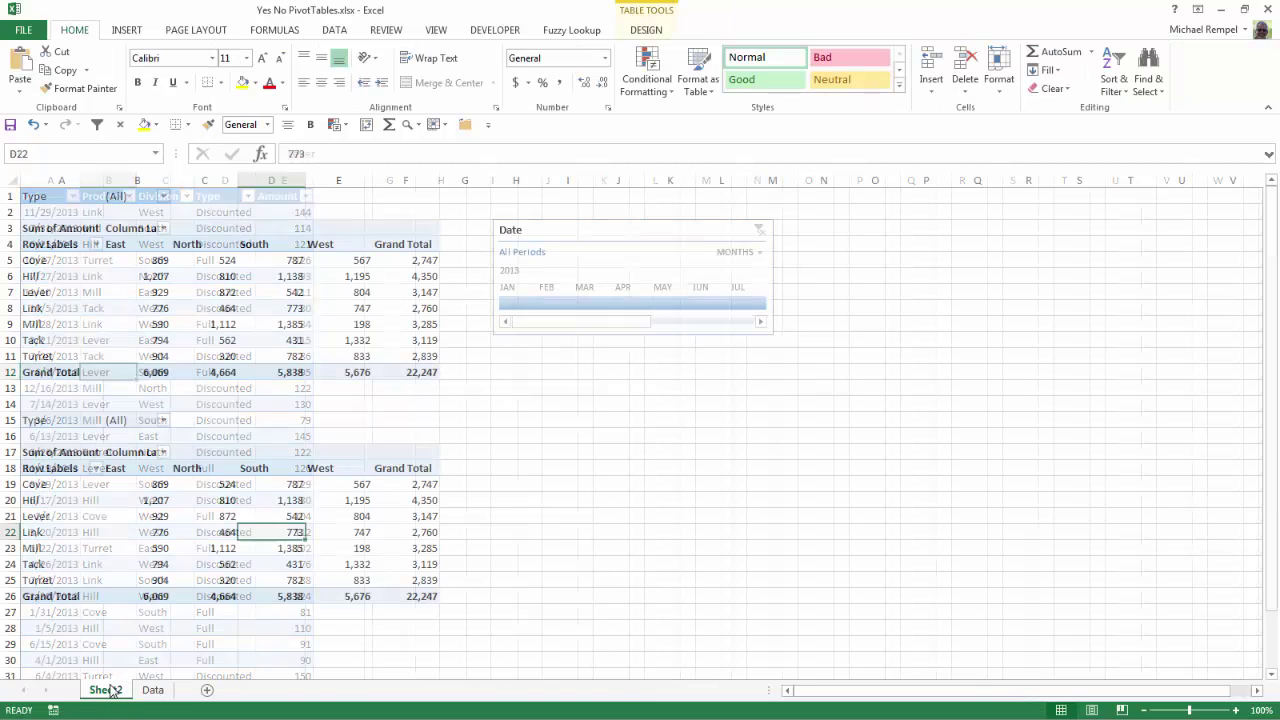
left_click(578, 238)
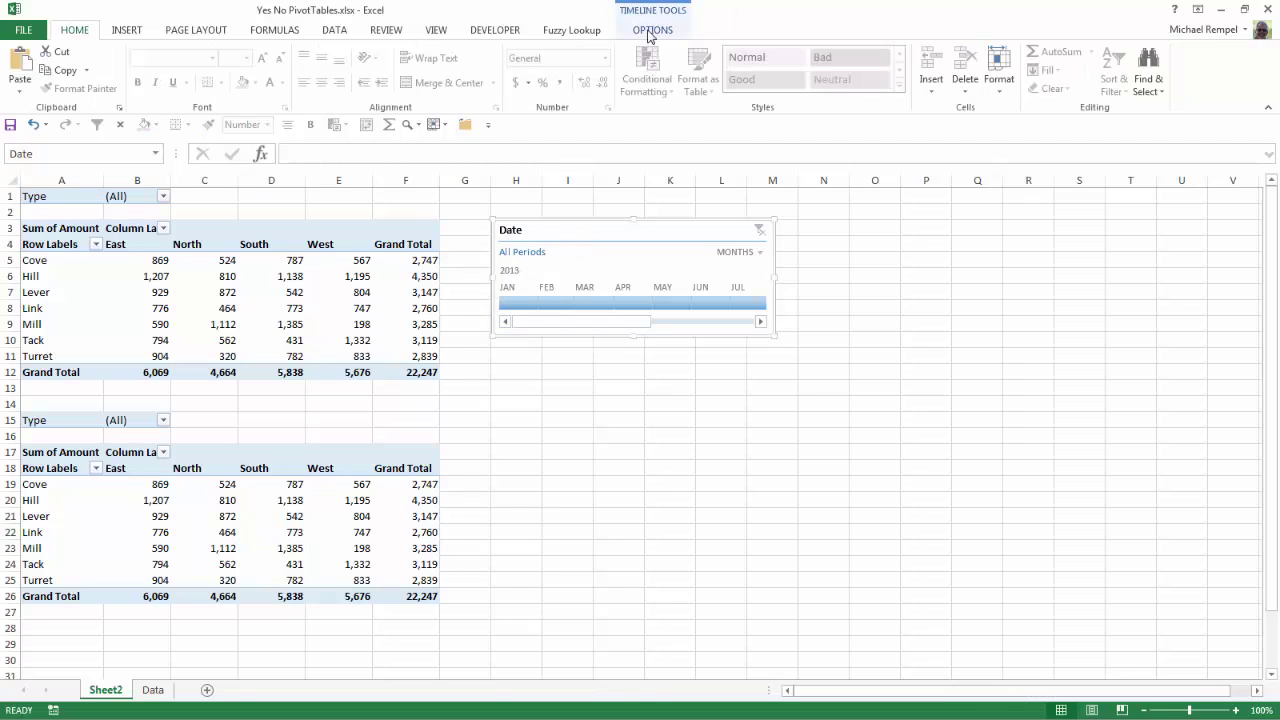
left_click(652, 30)
left_click(115, 75)
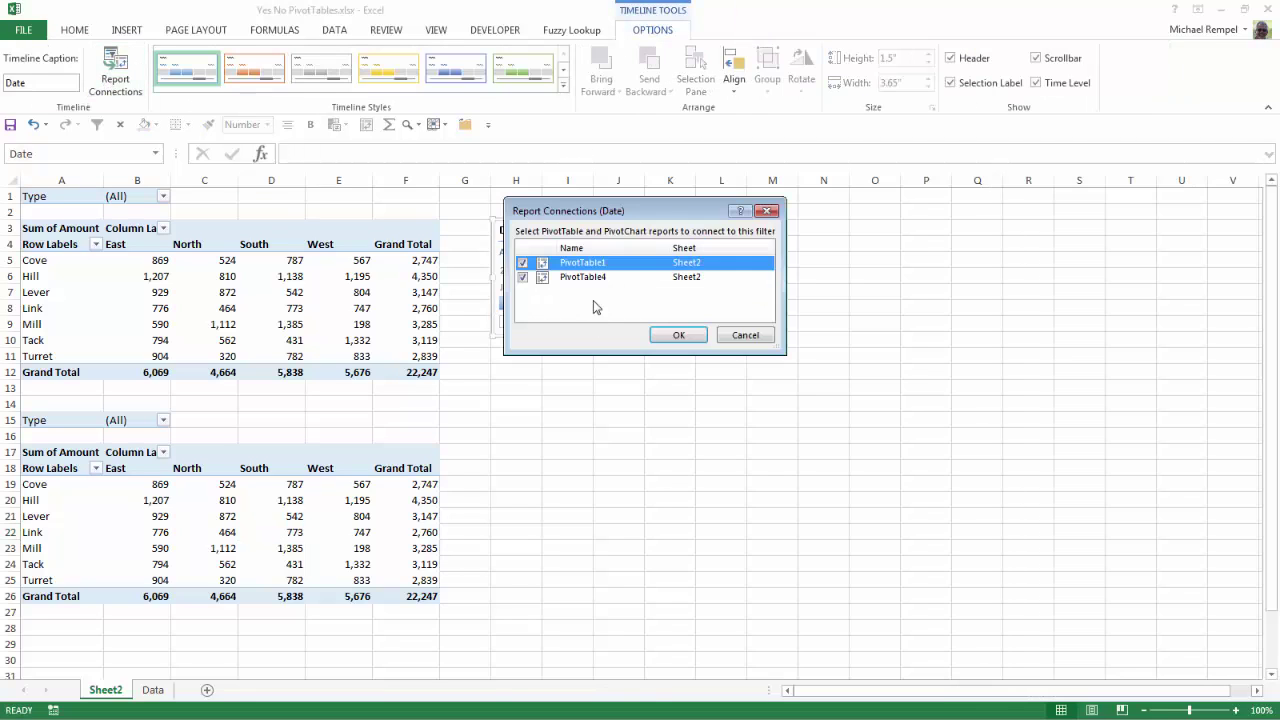
left_click(745, 335)
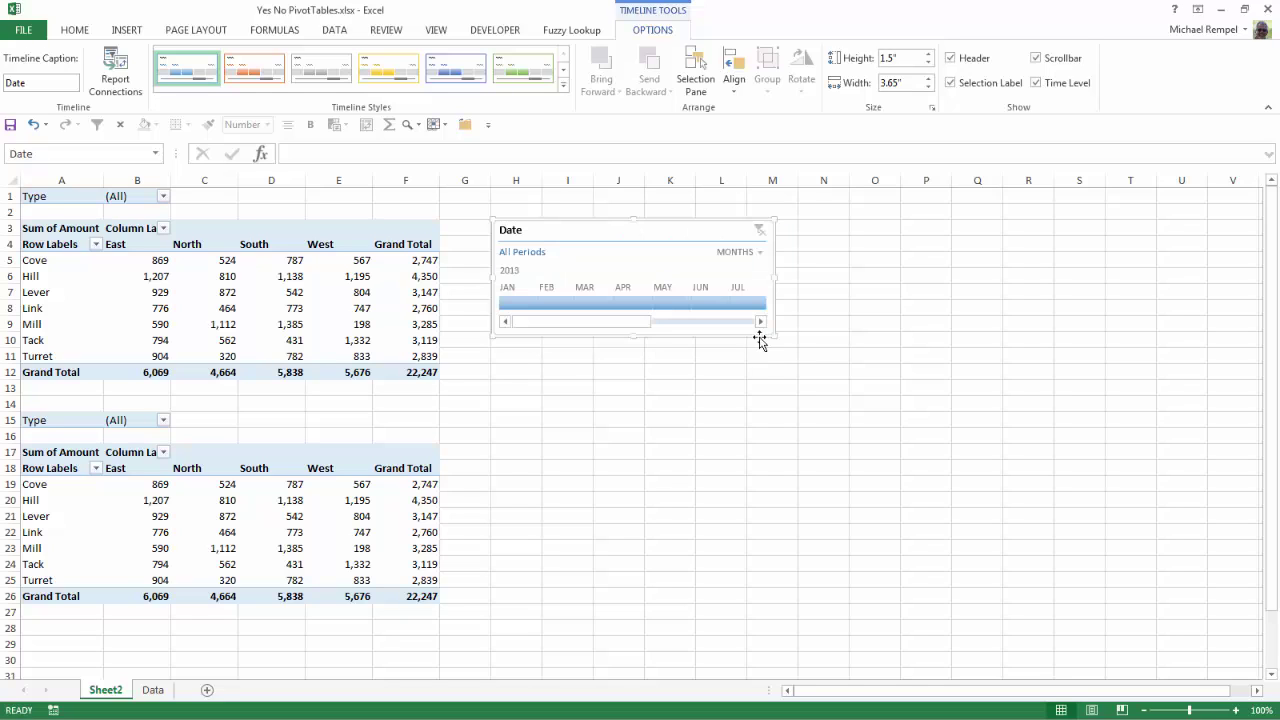
Filter the pivot tables to Feb - Jun 2013 with the Date timeline and clear the filter again.
left_click(252, 305)
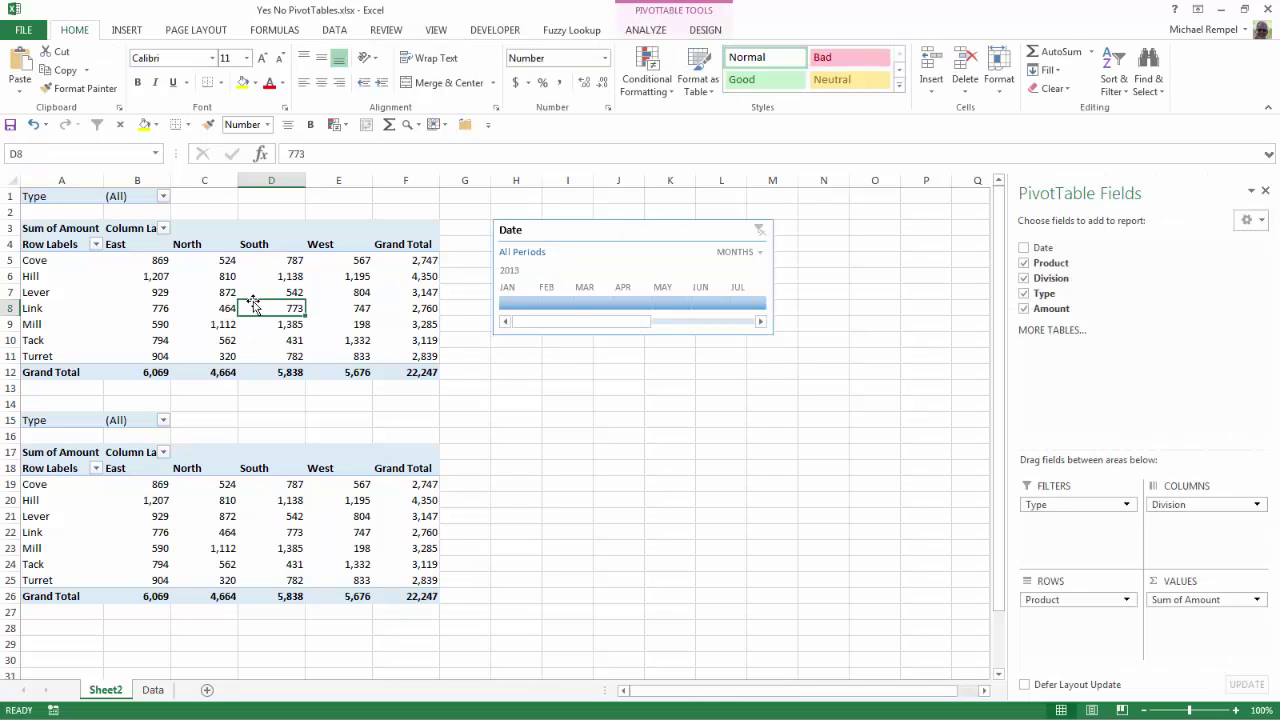
left_click(568, 305)
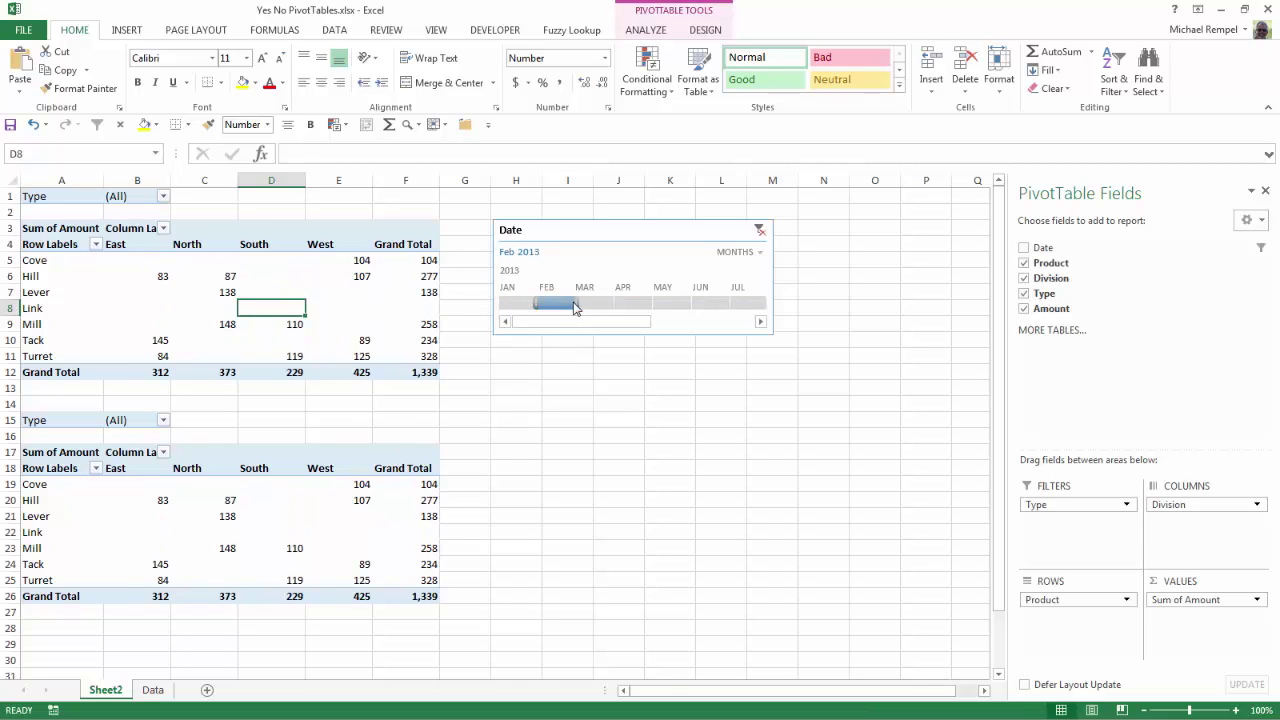
left_click_drag(576, 305, 730, 305)
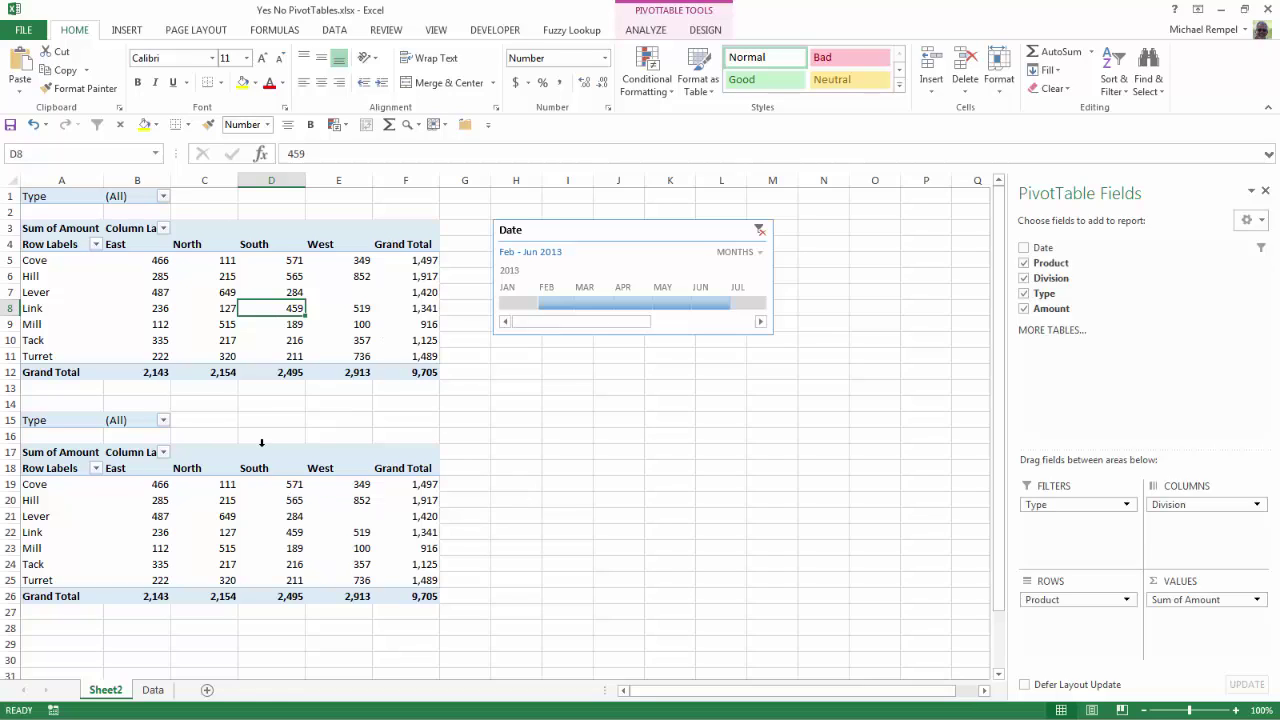
left_click(760, 230)
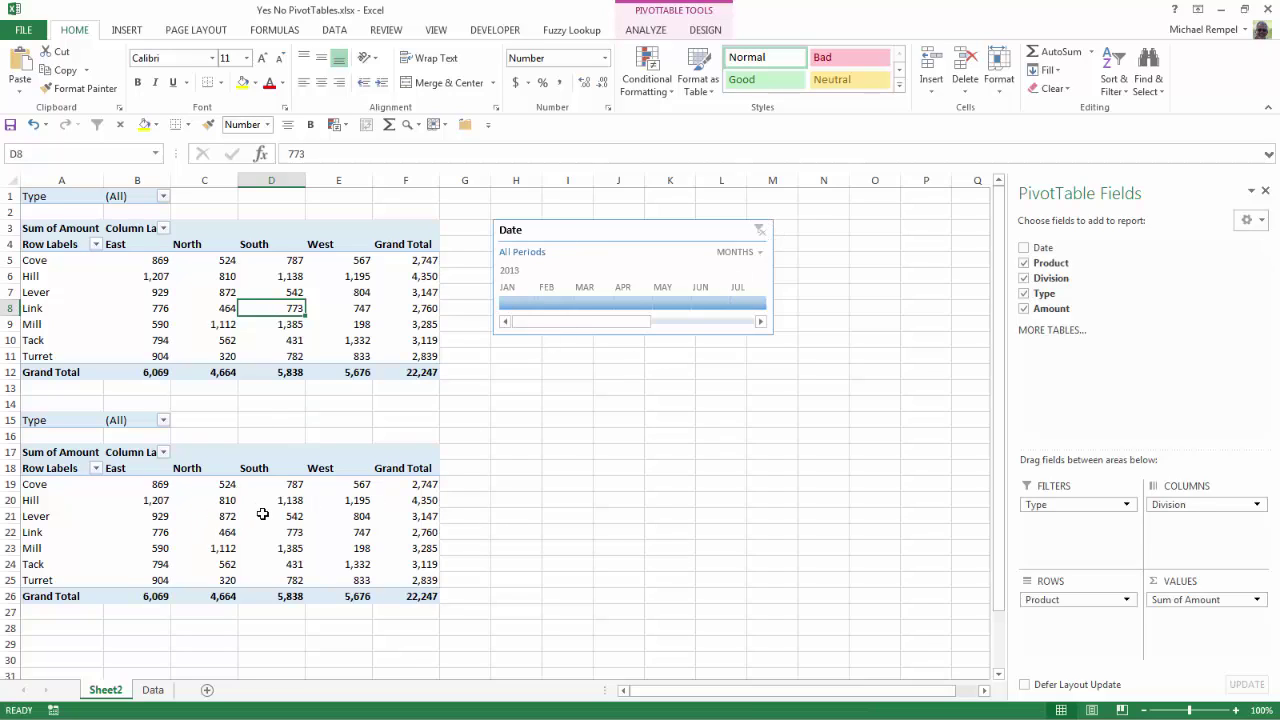
Give the lower pivot table's Sum of Amount field the custom number format "Yes";"Credit";"No".
mouse_move(262, 514)
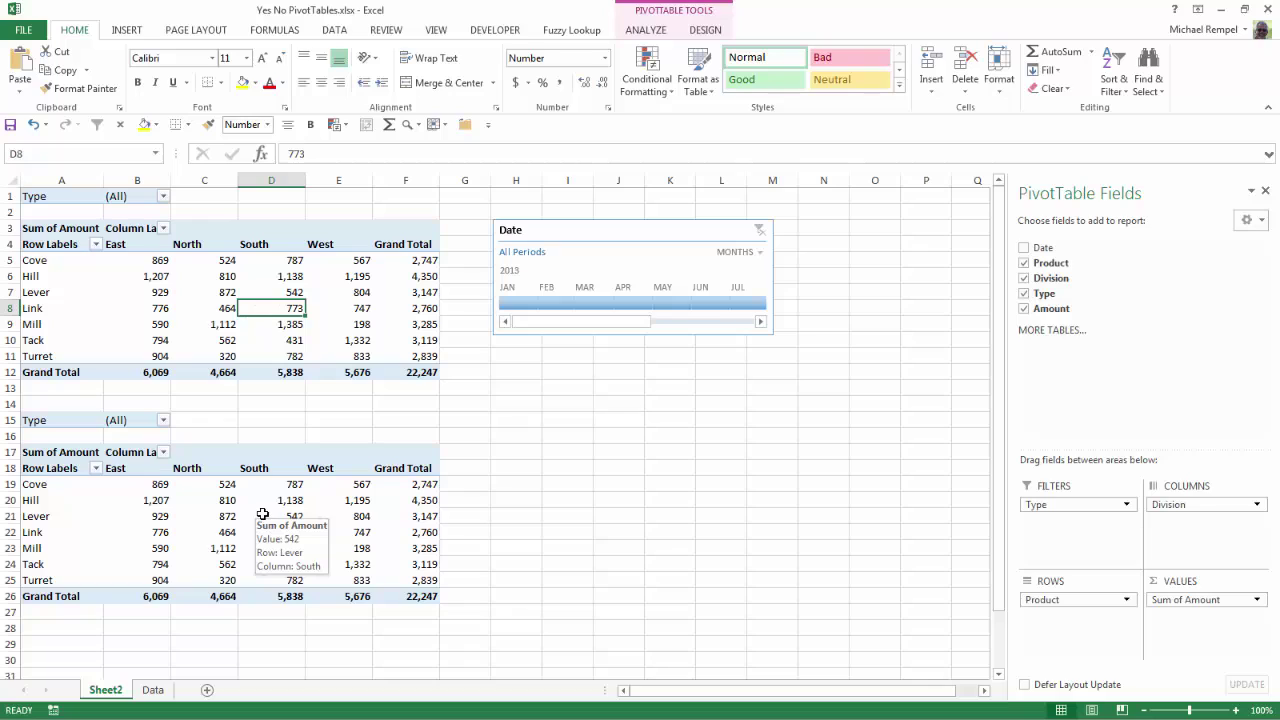
mouse_move(360, 594)
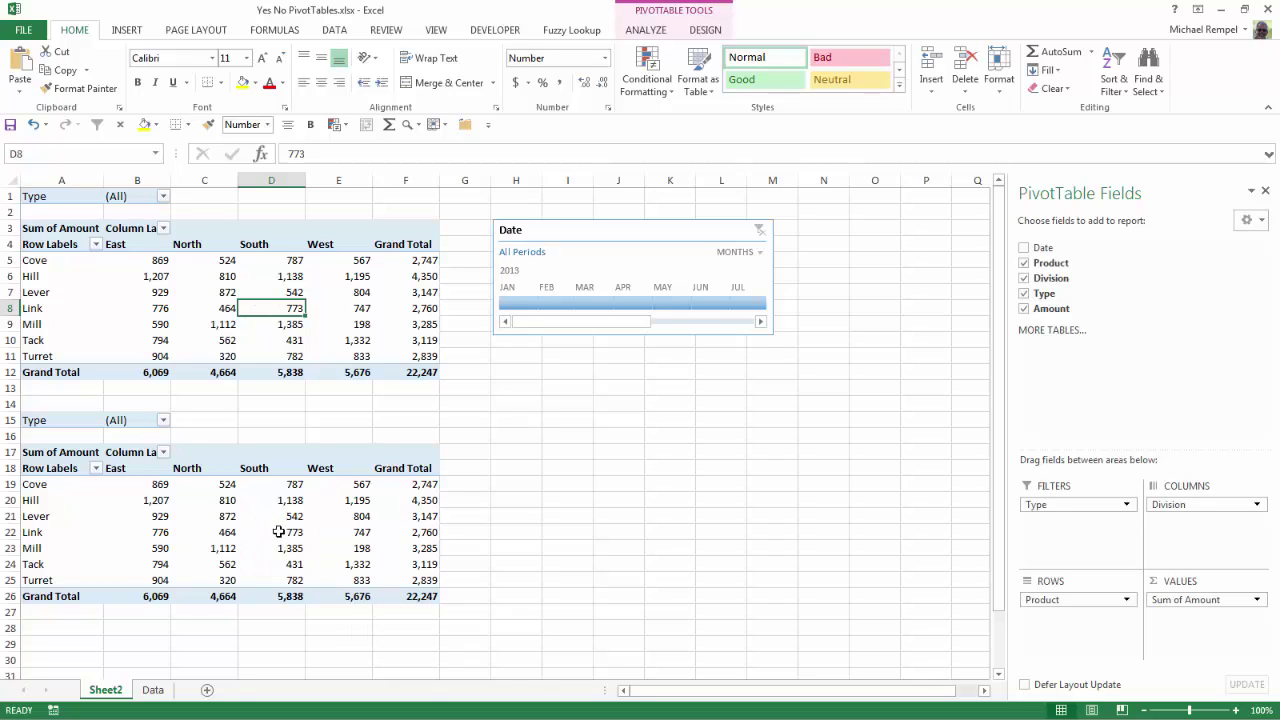
mouse_move(296, 535)
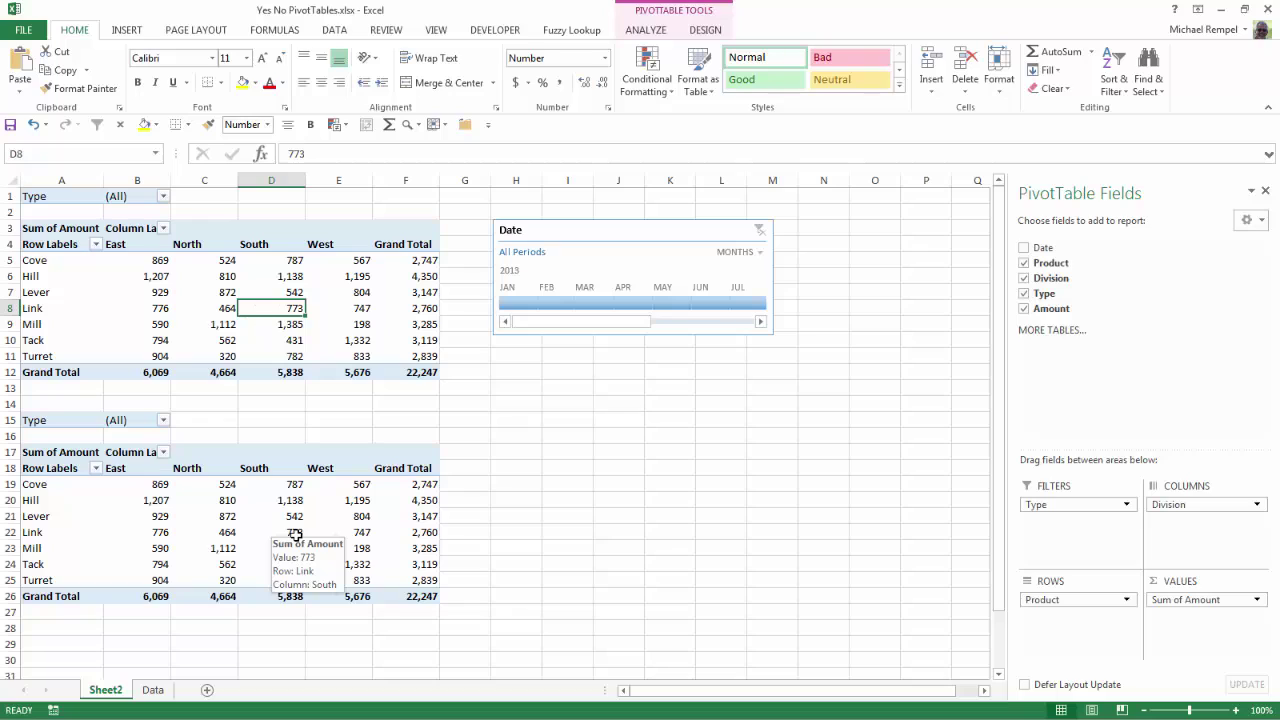
left_click(296, 535)
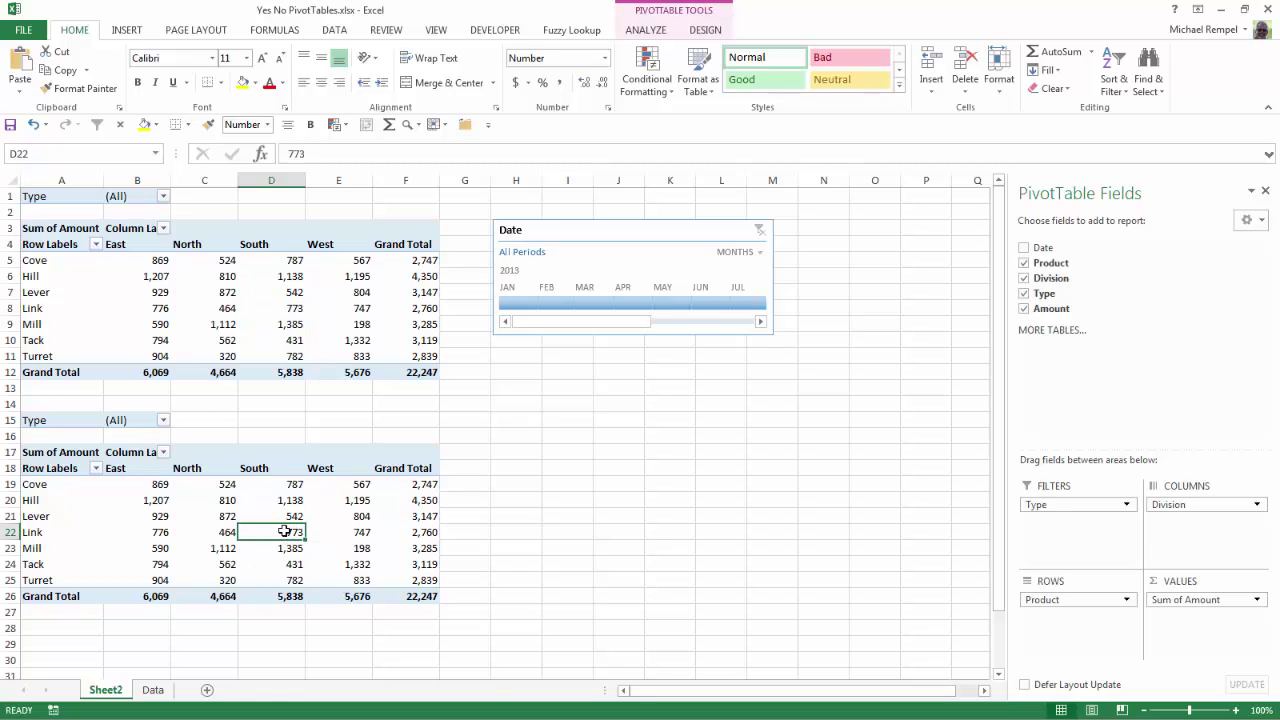
right_click(286, 531)
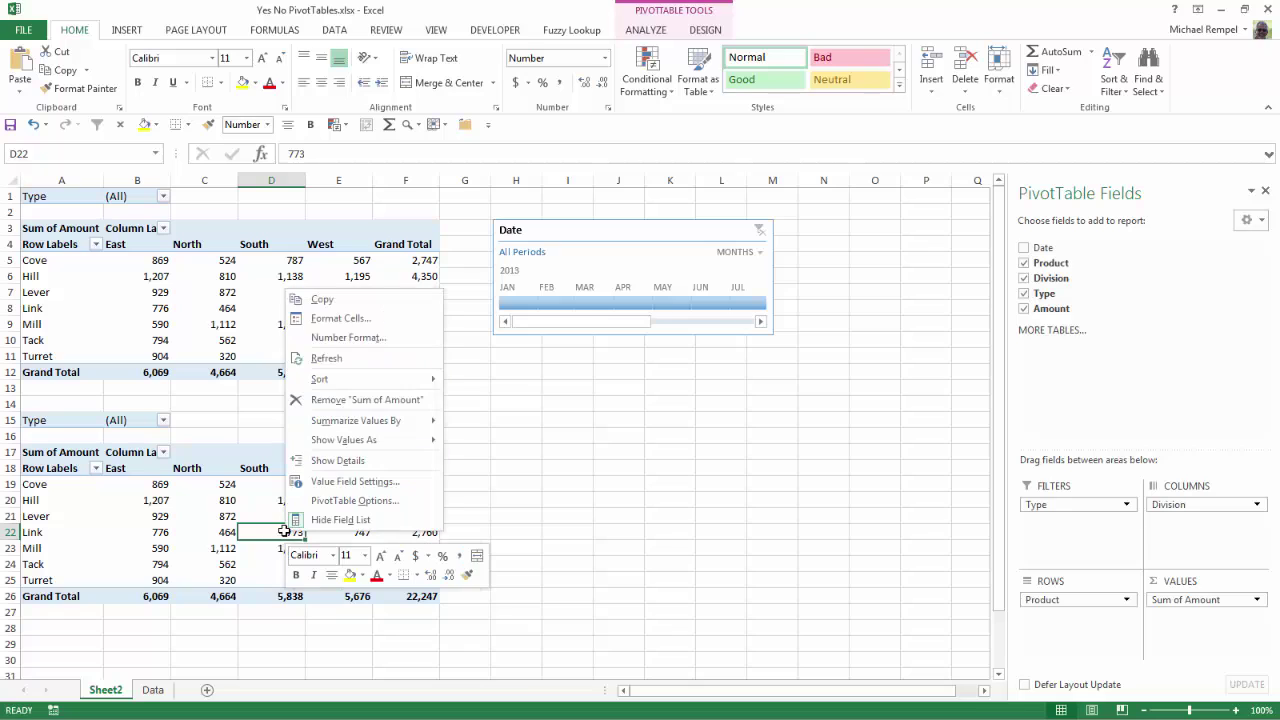
left_click(336, 483)
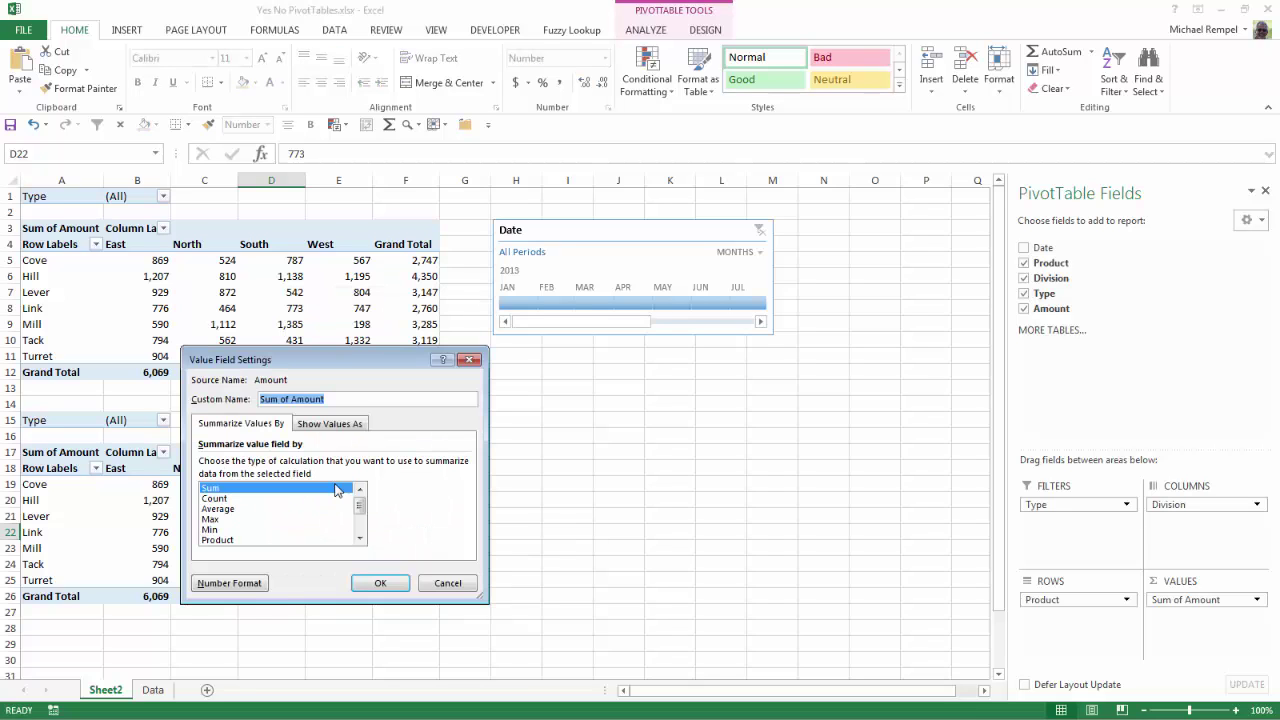
left_click(242, 589)
left_click_drag(310, 302, 513, 161)
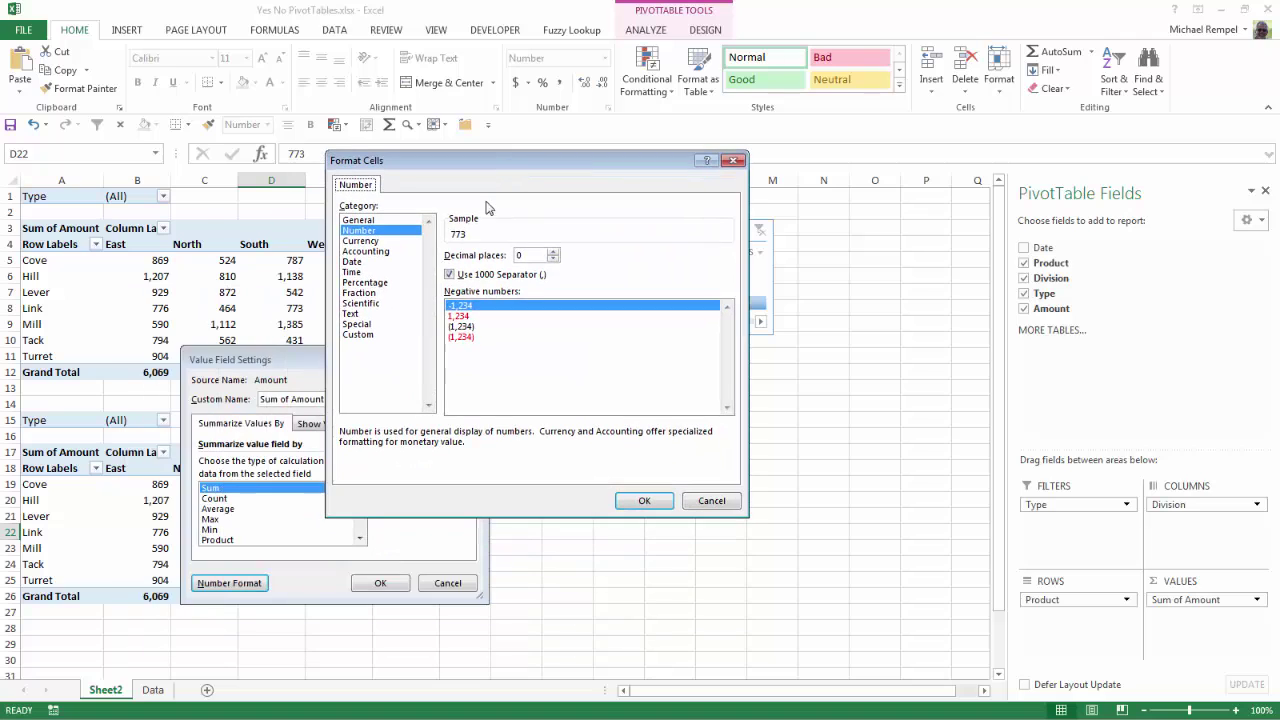
left_click(362, 335)
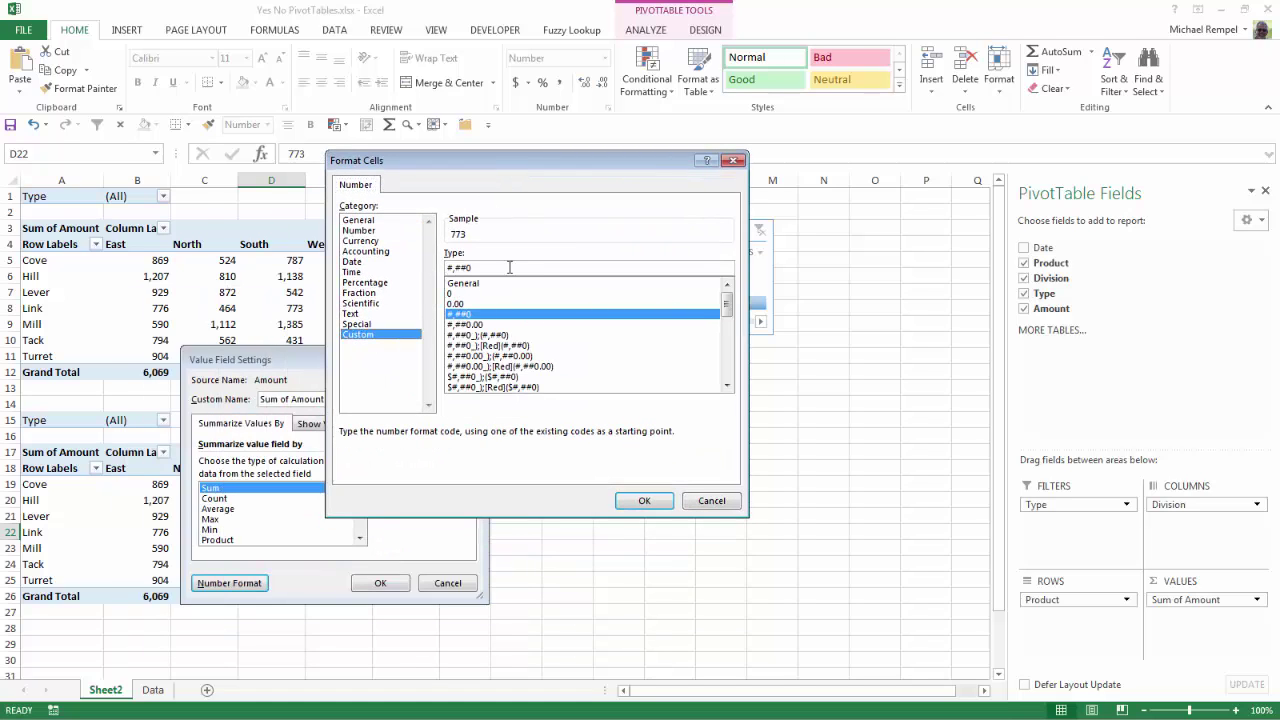
left_click_drag(506, 265, 384, 260)
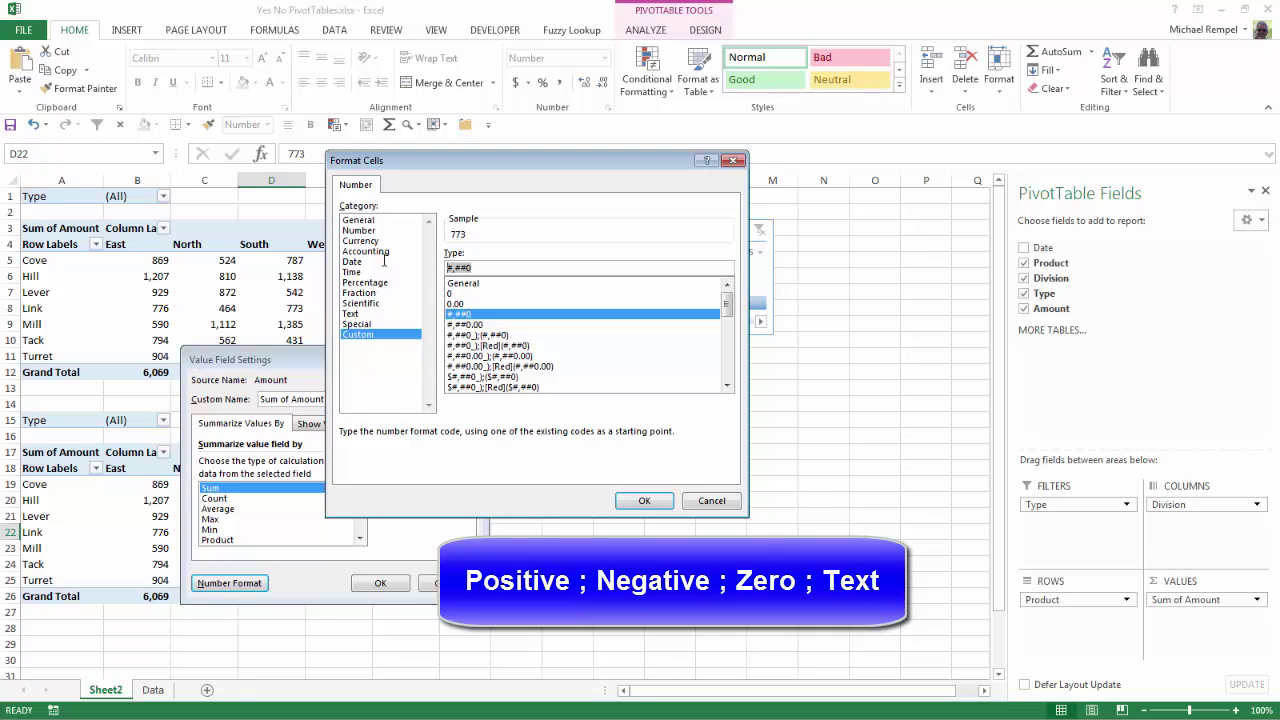
type("\"")
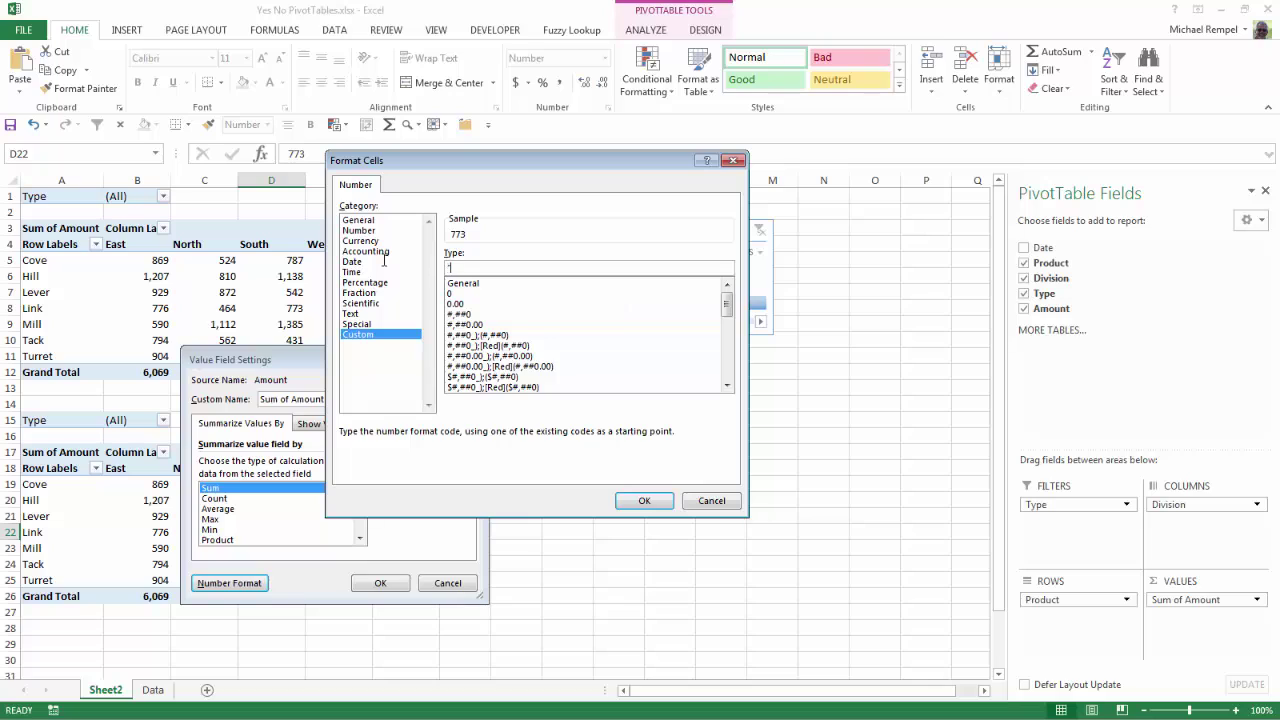
type("Yes\"")
type("\"Credit\";\"No")
left_click(647, 503)
left_click(380, 583)
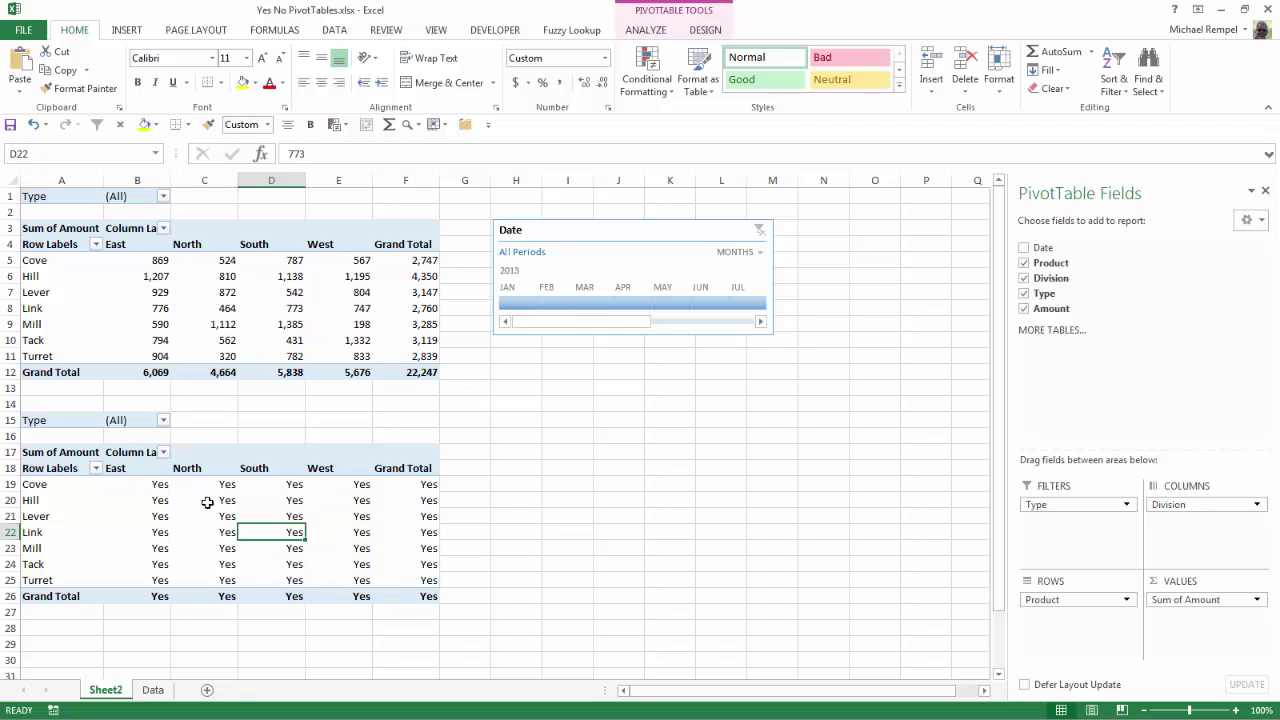
Filter both pivot tables to March 2013 with the Date timeline.
mouse_move(222, 538)
left_click(606, 305)
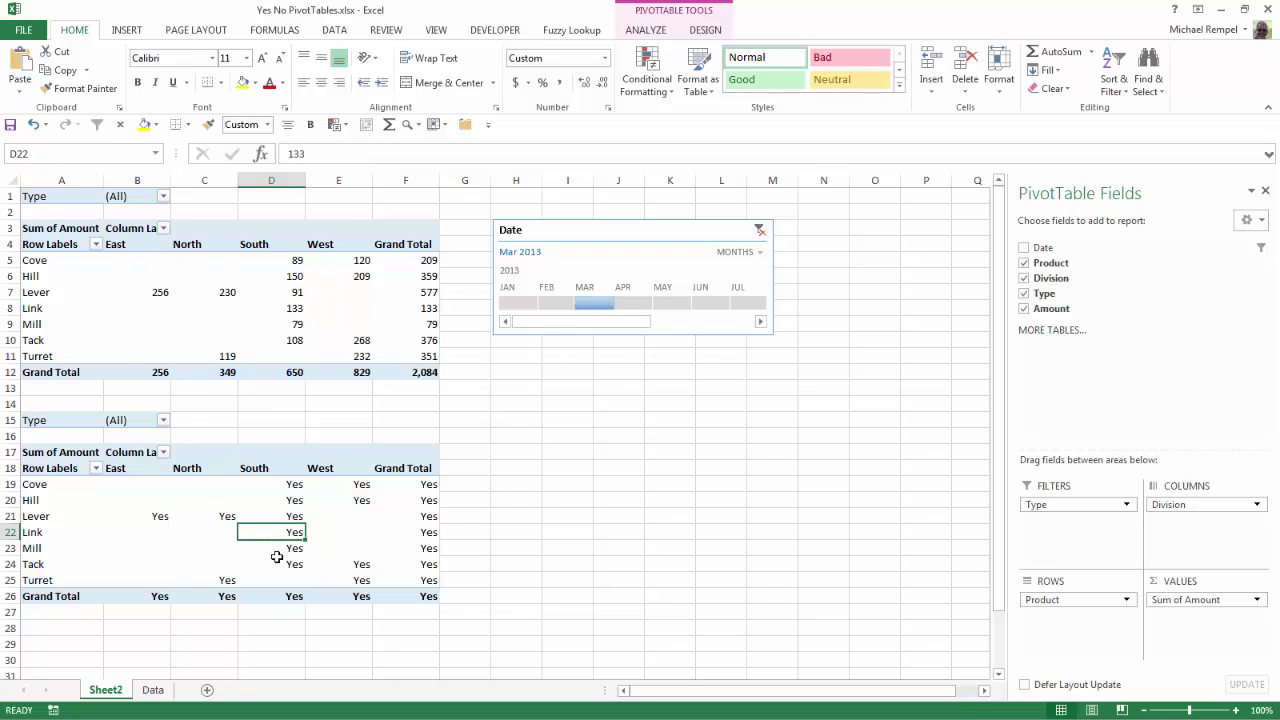
mouse_move(276, 557)
mouse_move(359, 553)
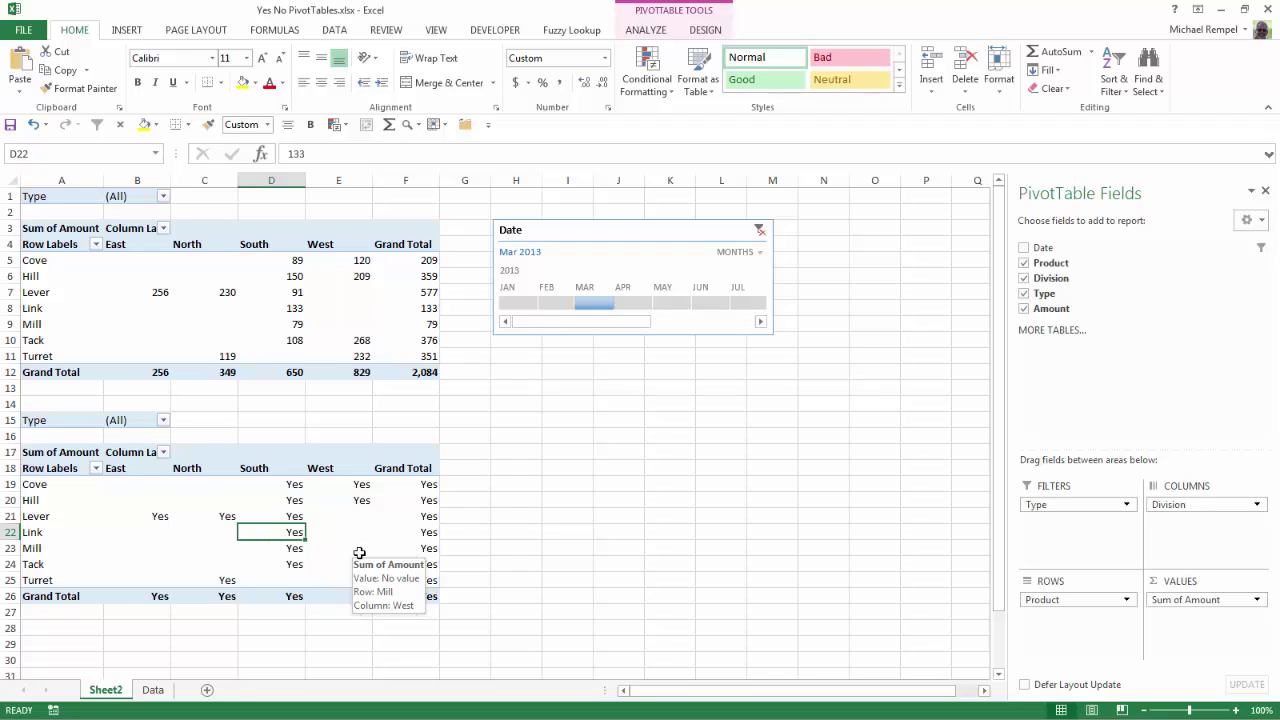
mouse_move(358, 522)
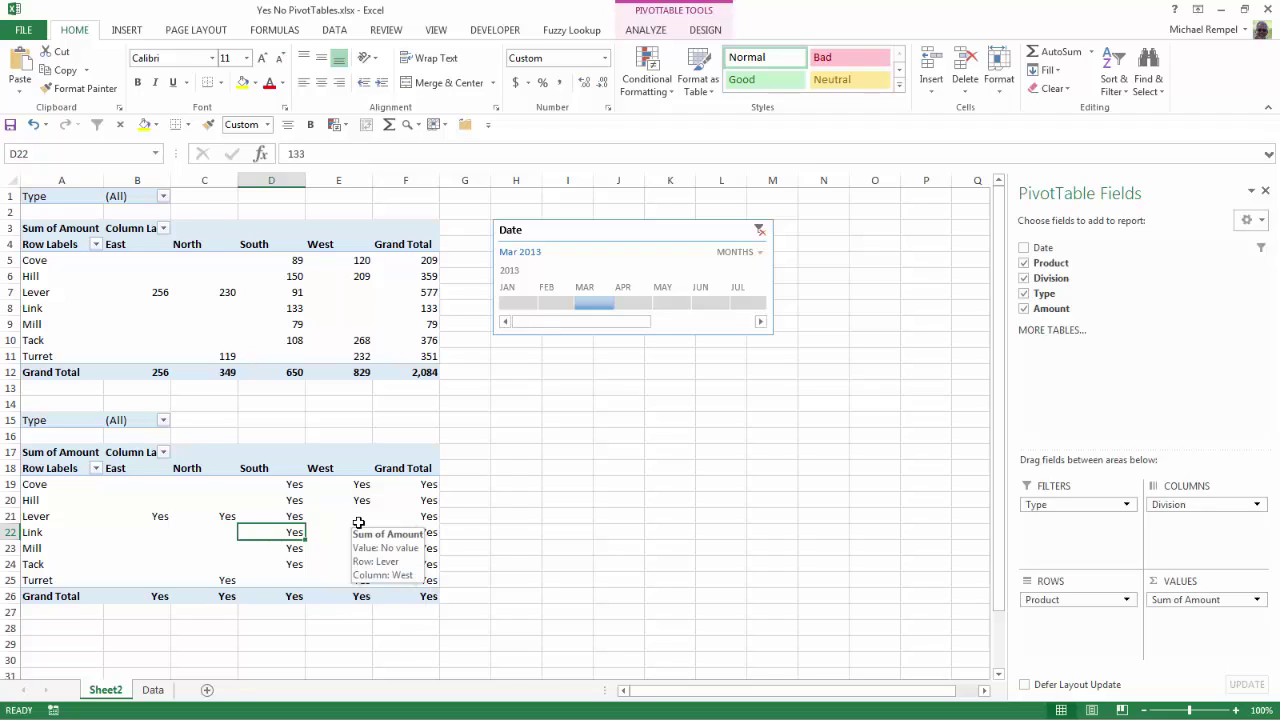
Set the lower pivot table's options to show 0 for empty cells.
left_click(167, 498)
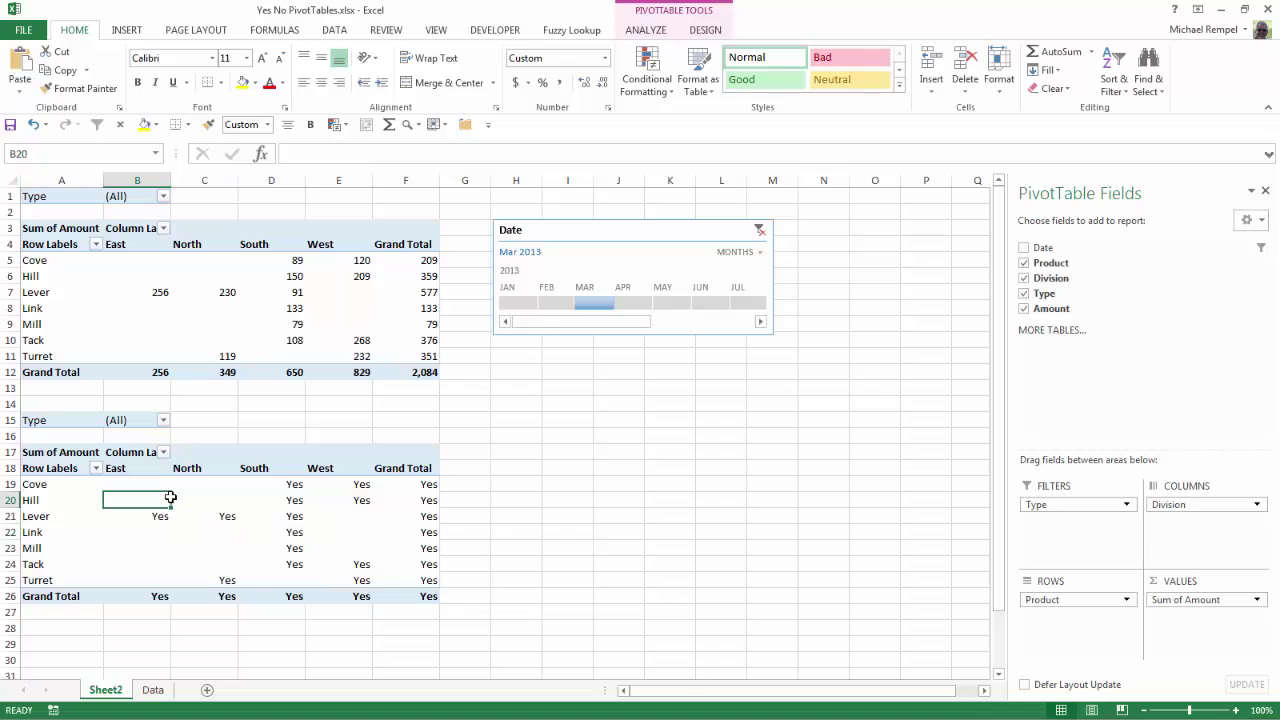
left_click(646, 30)
left_click(36, 90)
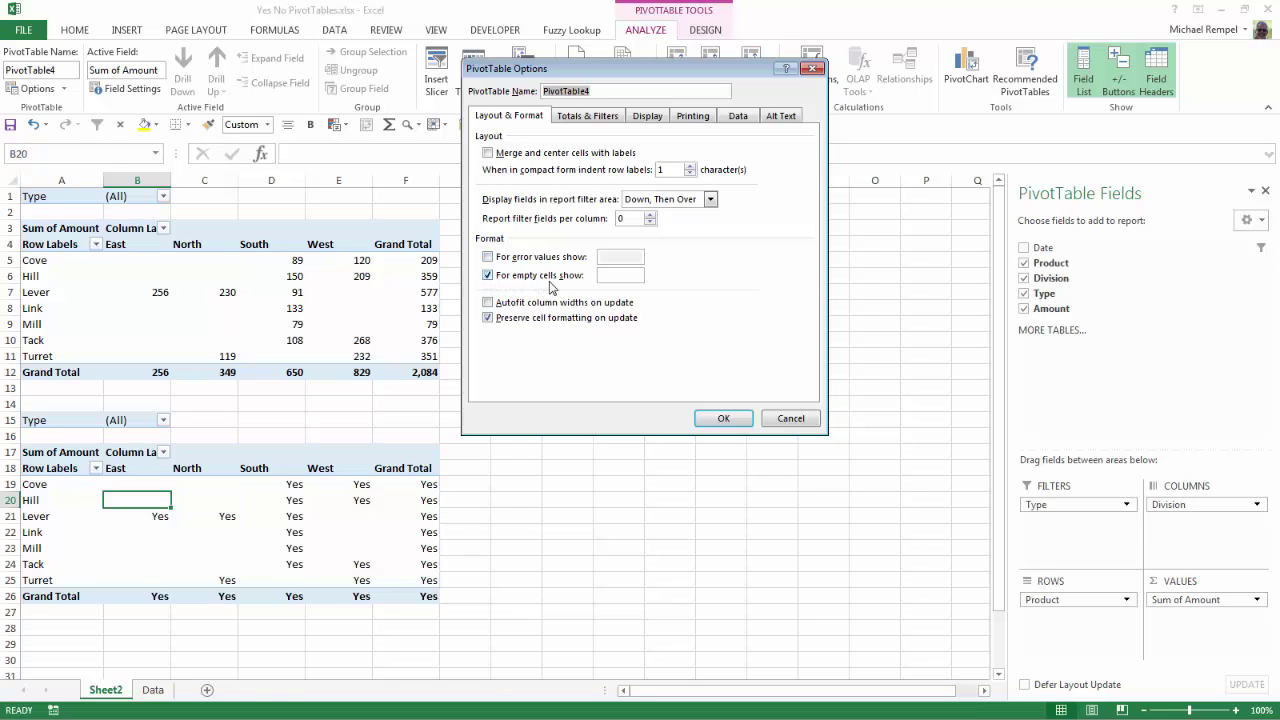
left_click(615, 273)
type("0")
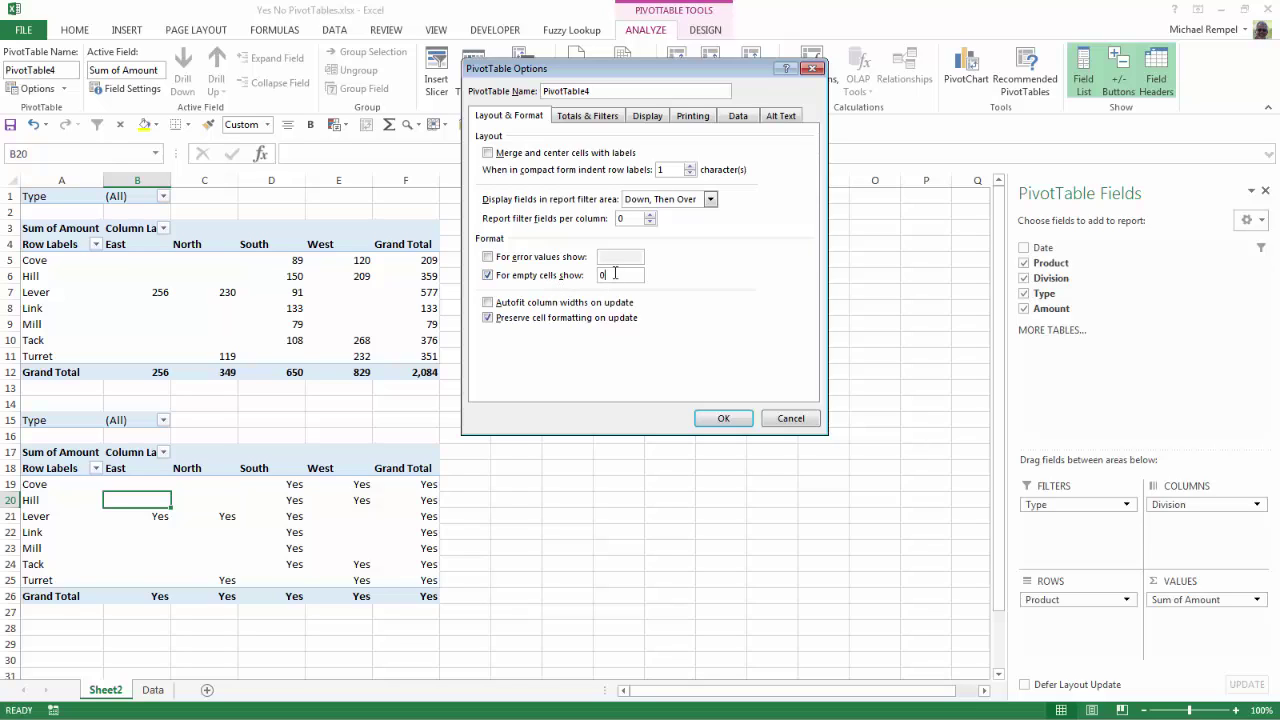
left_click(712, 419)
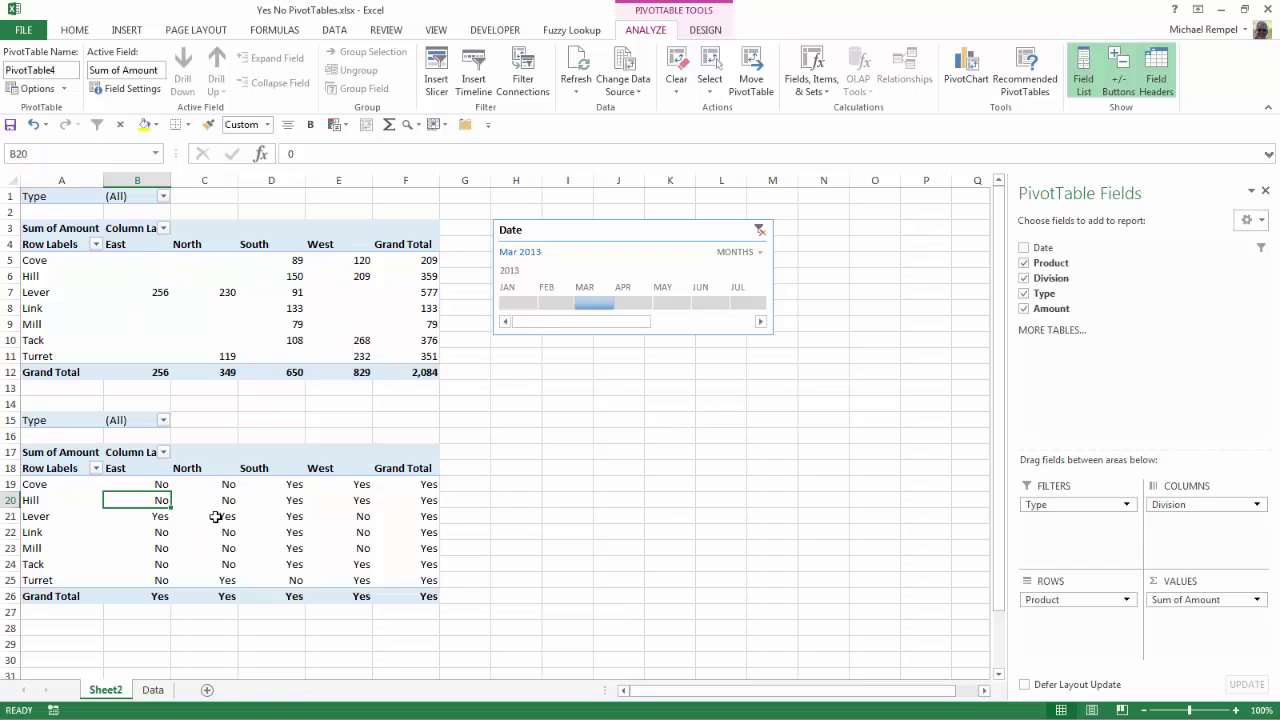
Remove the "Yes" and "Credit" texts from the lower pivot table's custom number format so only zeros get the text "No".
mouse_move(203, 534)
right_click(158, 508)
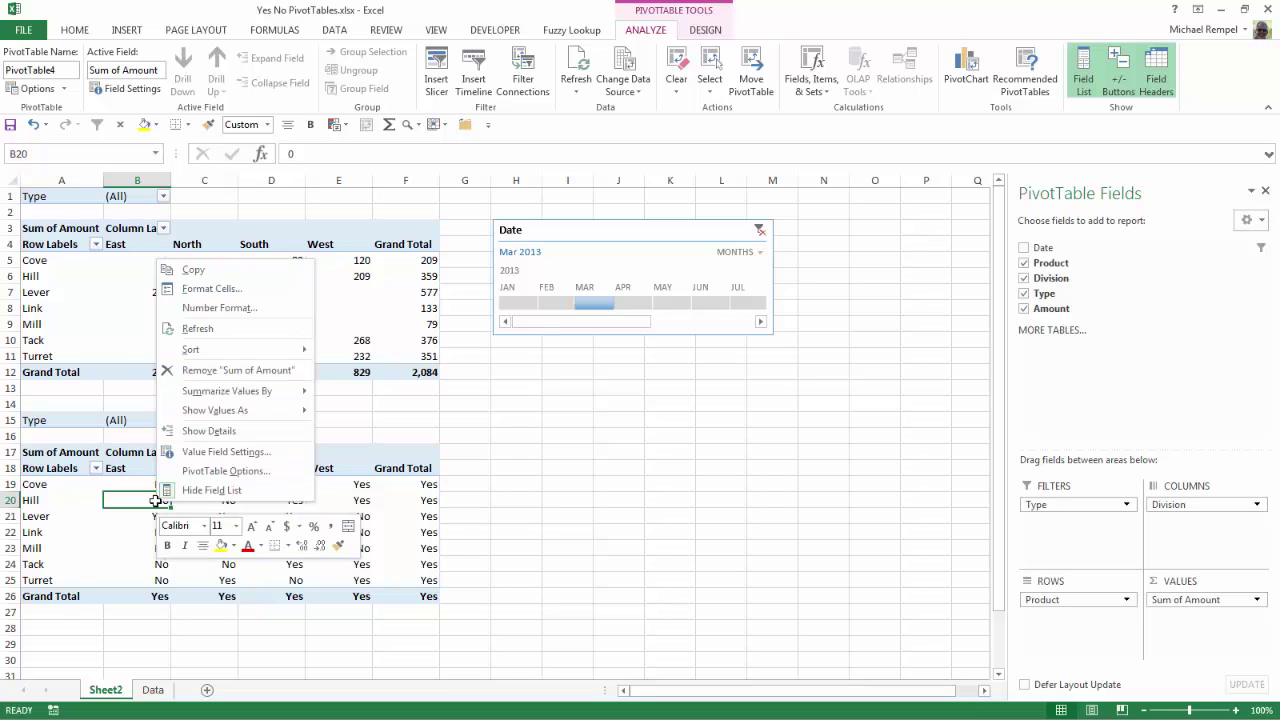
left_click(220, 455)
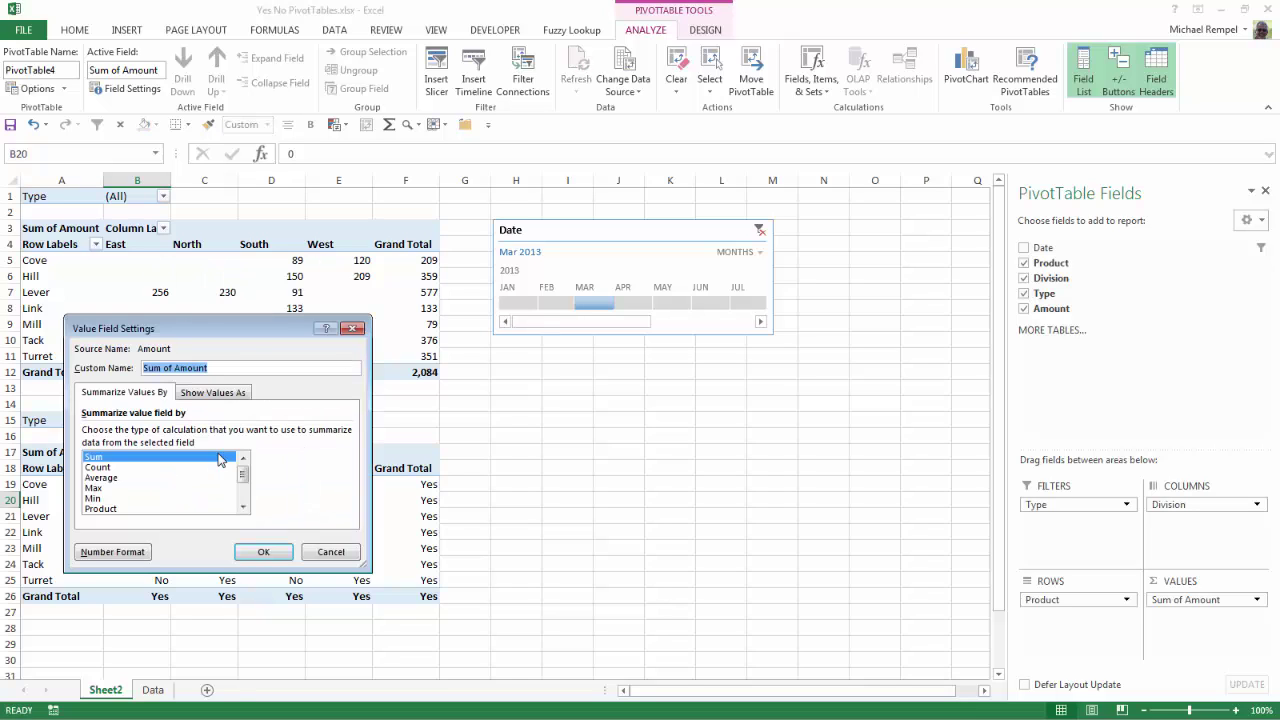
left_click(128, 555)
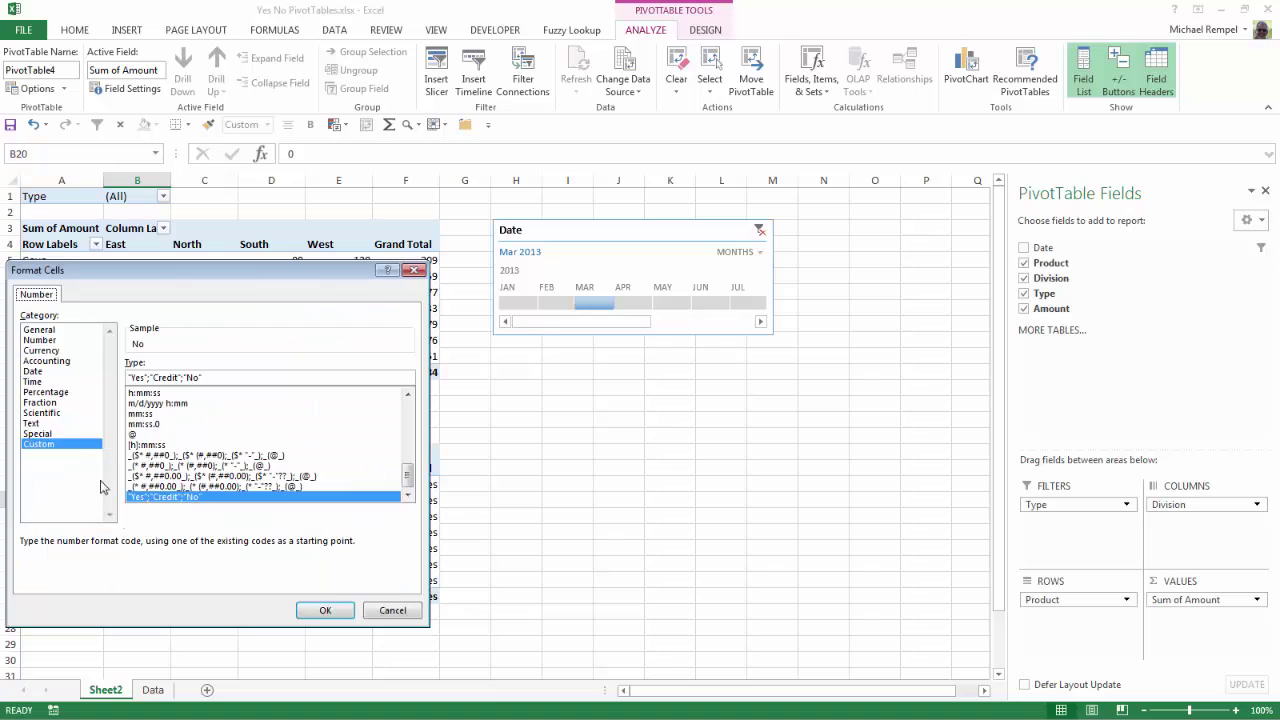
left_click_drag(176, 272, 472, 205)
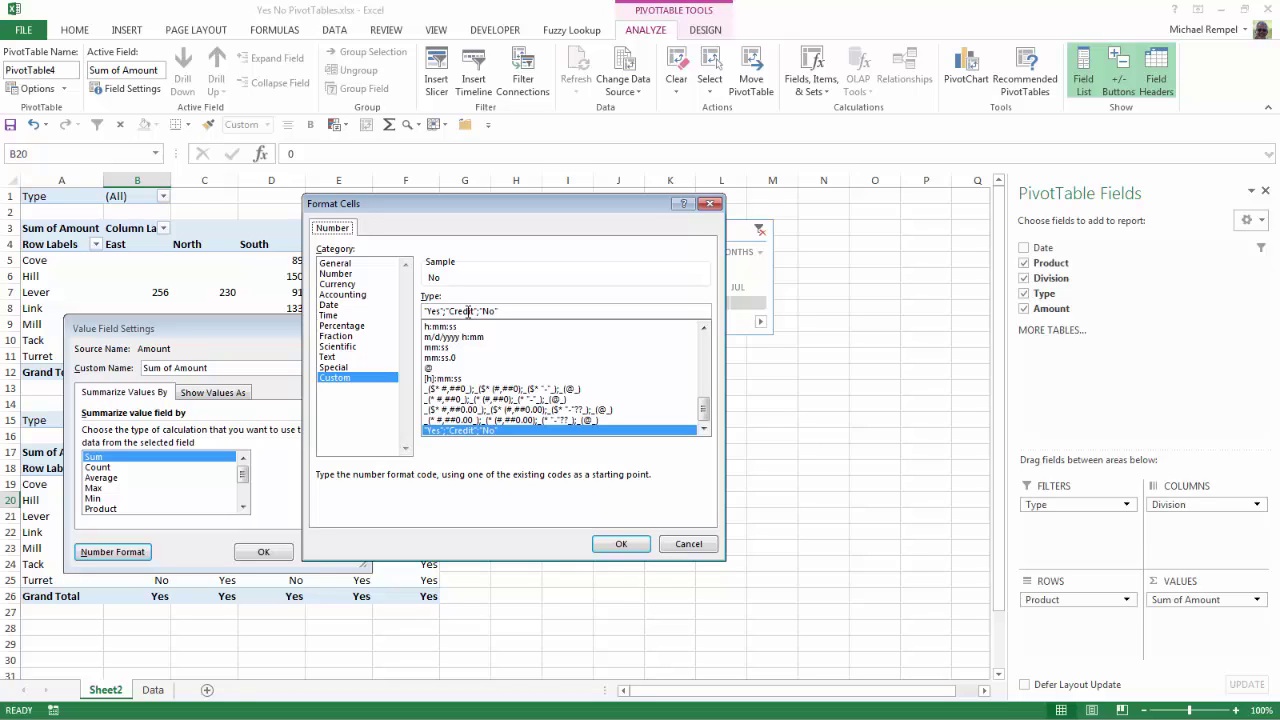
left_click(443, 311)
key("BackSpace")
key("BackSpace")
key("BackSpace")
key("BackSpace")
key("BackSpace")
key("BackSpace")
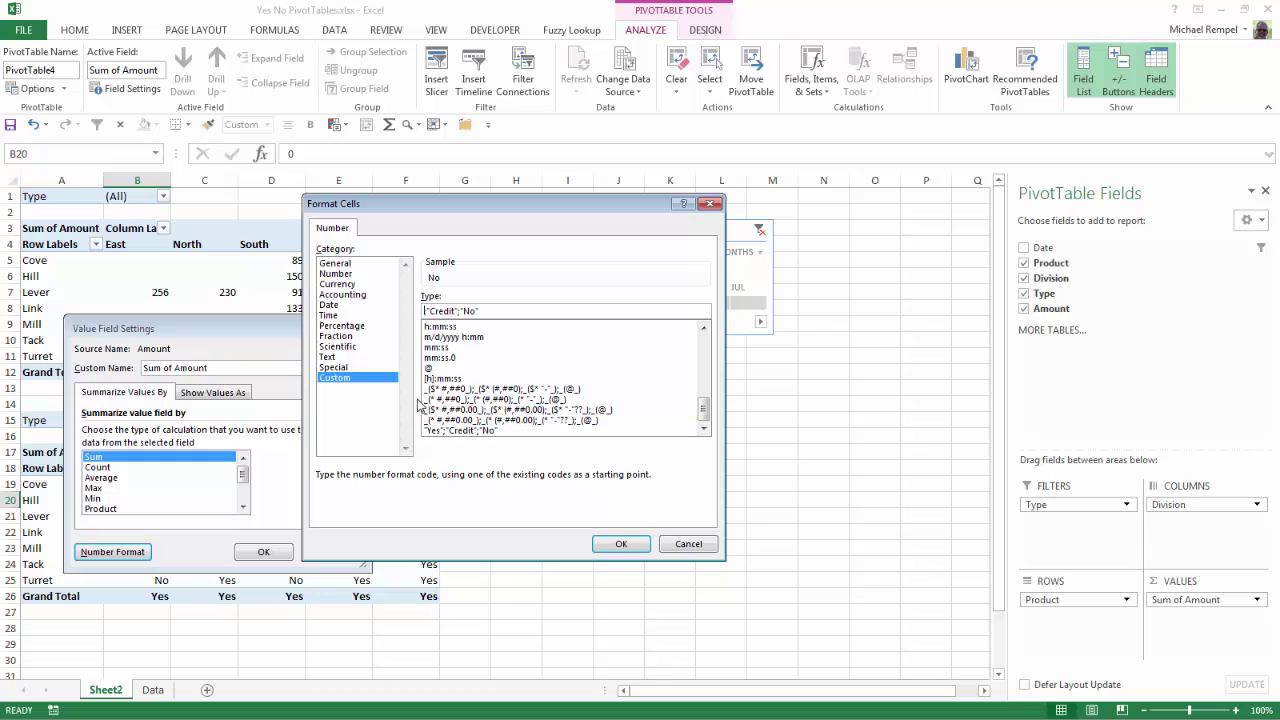
type(";")
key("BackSpace")
key("BackSpace")
key("BackSpace")
key("BackSpace")
key("BackSpace")
key("BackSpace")
key("BackSpace")
left_click(630, 545)
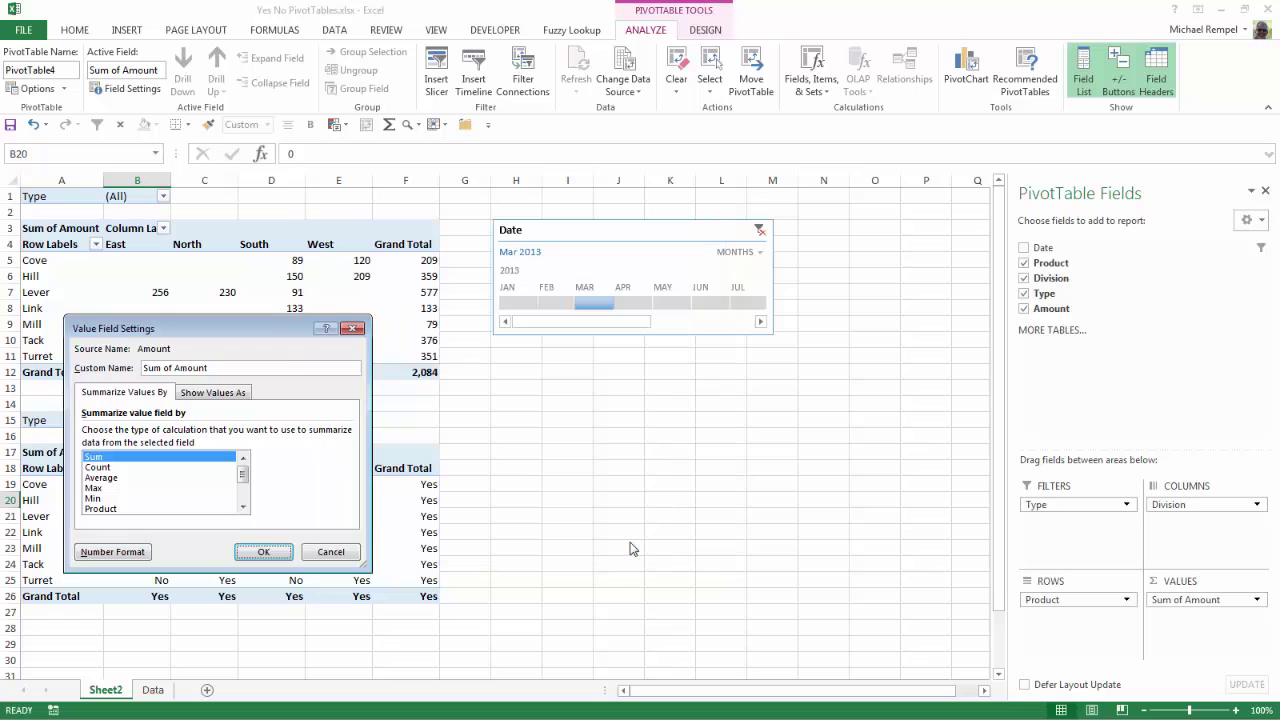
left_click(263, 554)
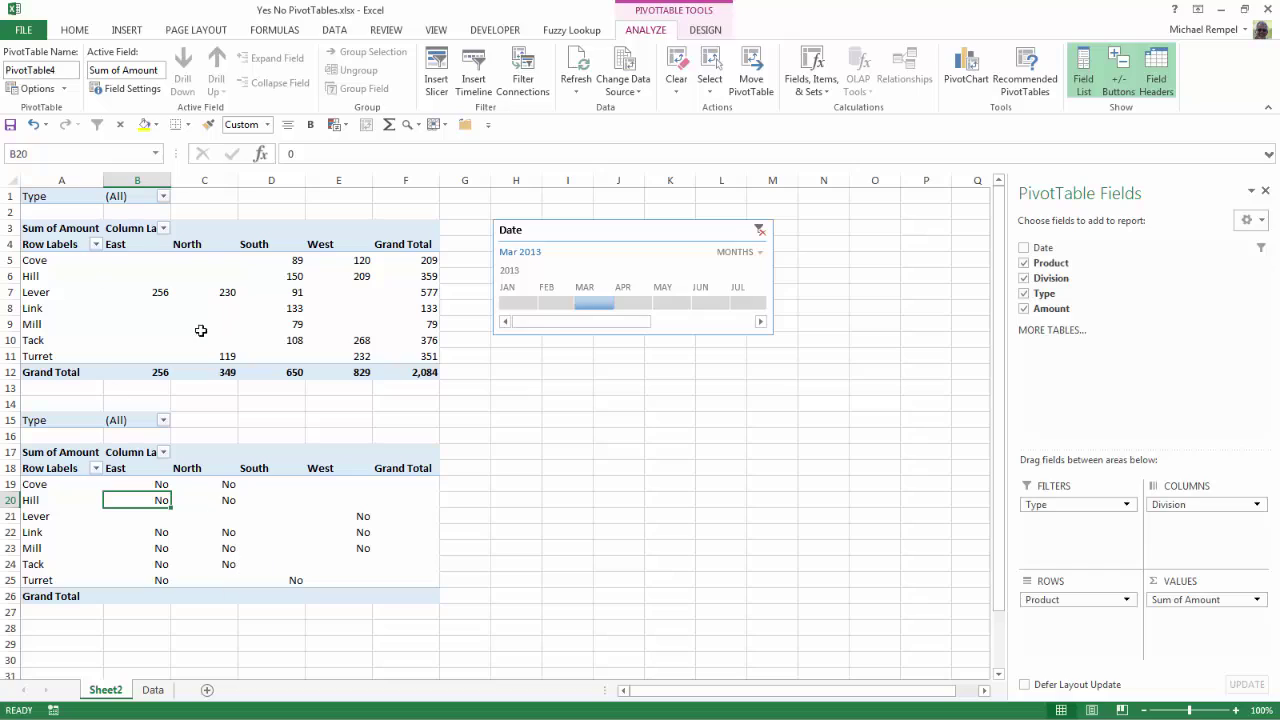
mouse_move(212, 346)
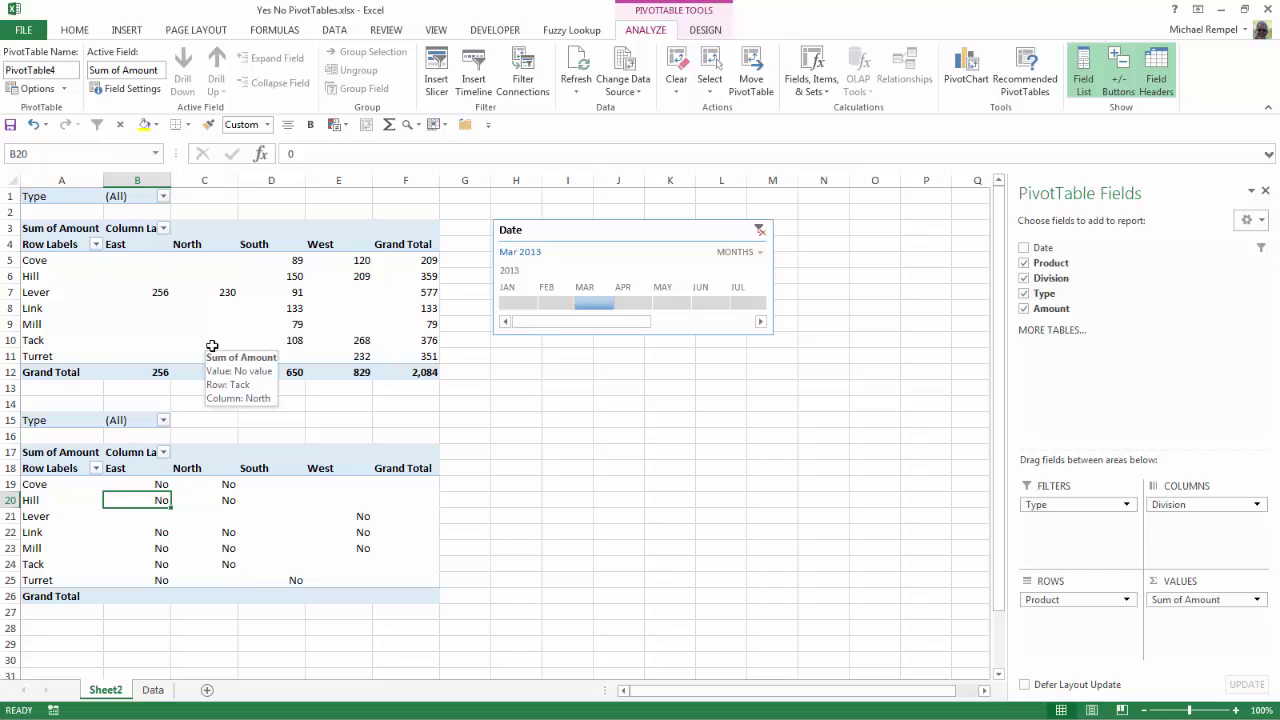